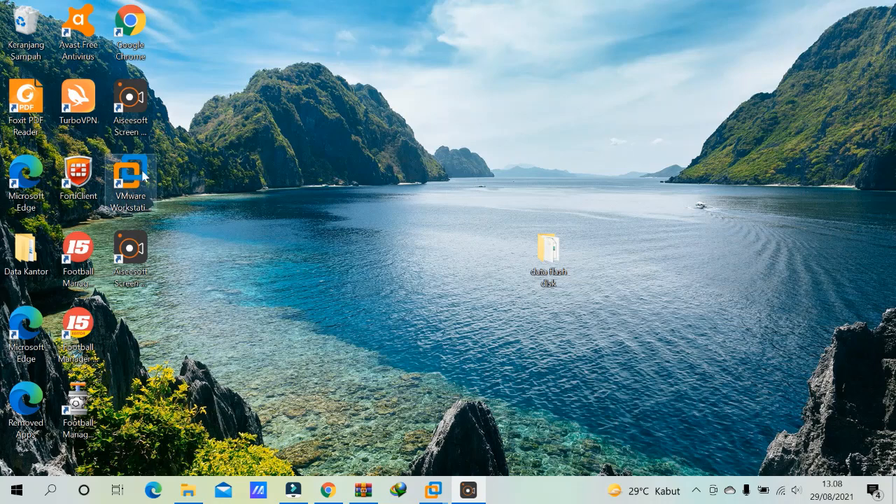
pyautogui.click(127, 184)
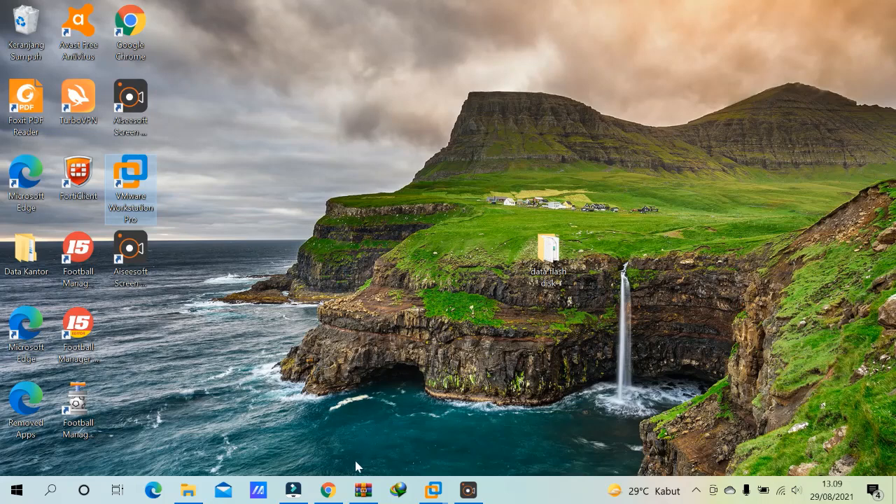
pyautogui.click(595, 481)
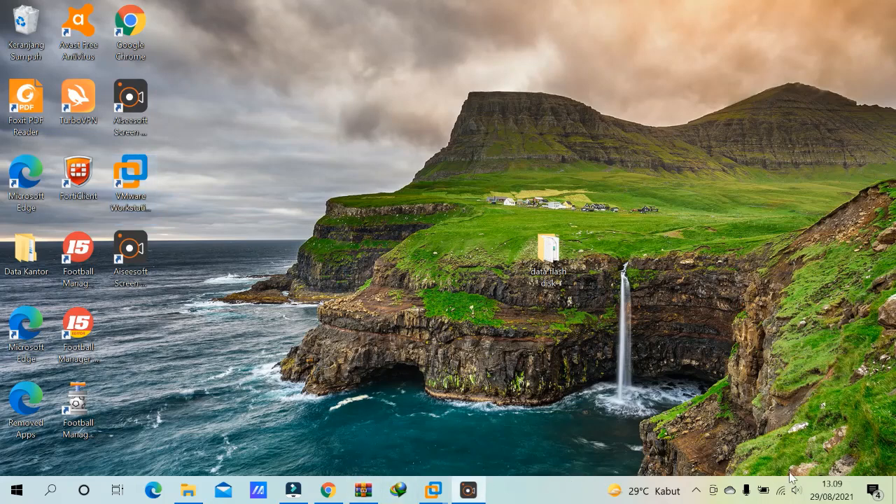
# Step: Switch to Chrome and close the two Bandicam tabs and the Download tab
pyautogui.click(330, 498)
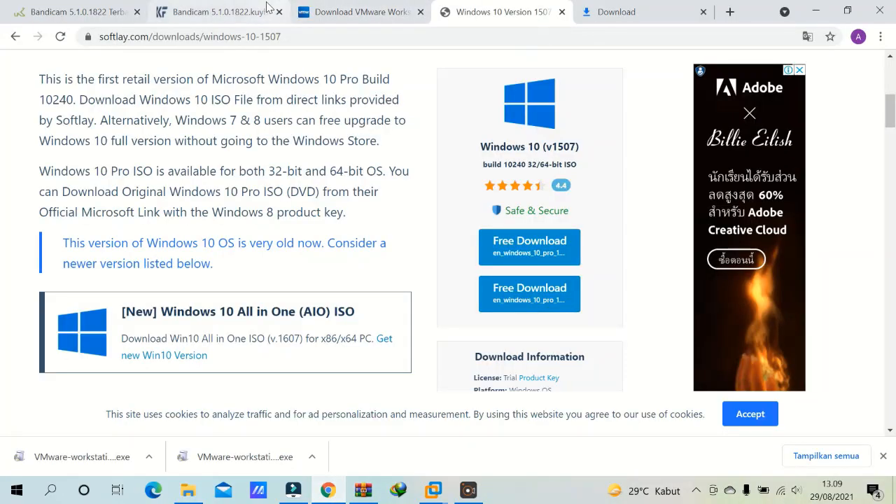
pyautogui.click(137, 12)
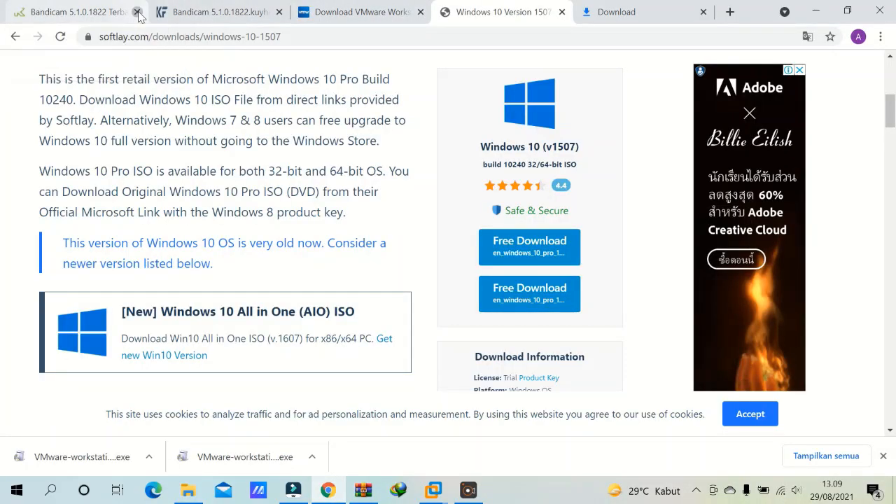
pyautogui.click(137, 12)
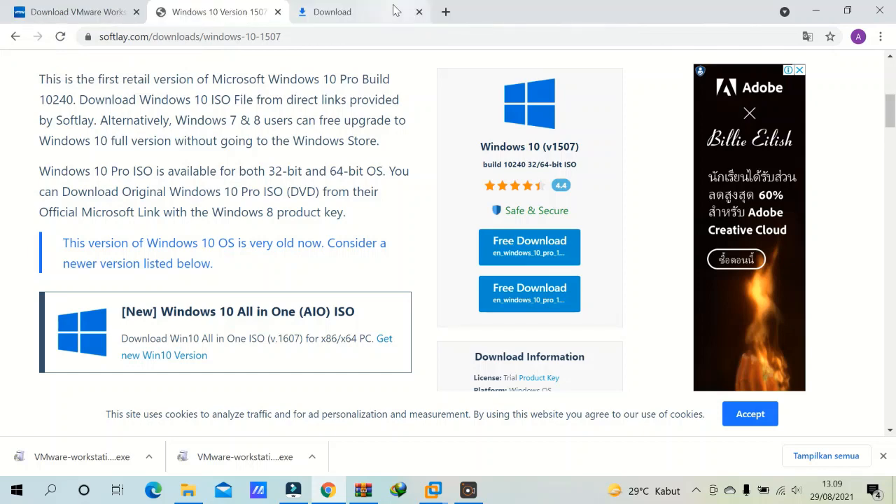
pyautogui.click(419, 12)
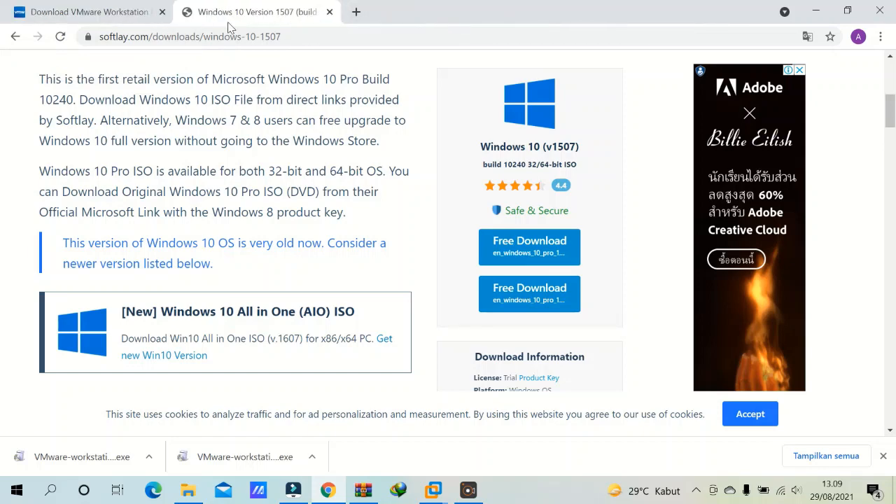
# Step: Search Google for "vmware download" in the tab showing the VMware Workstation Pro evaluation page
pyautogui.click(112, 12)
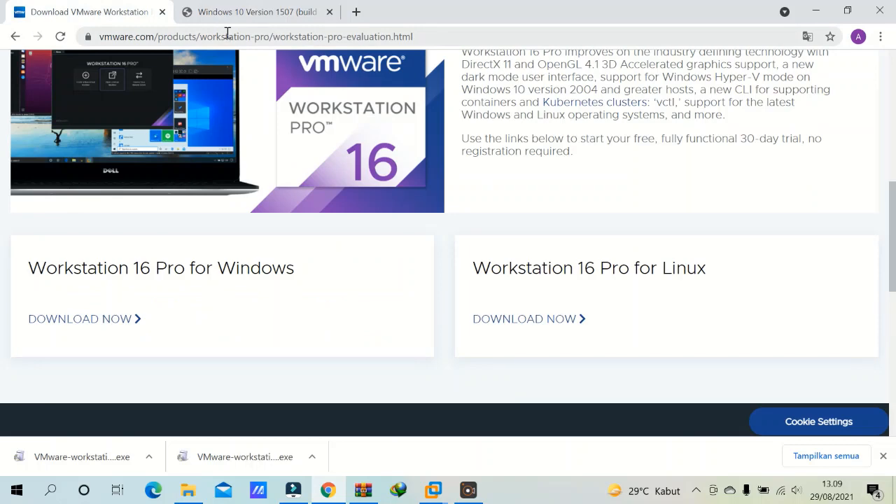
pyautogui.click(226, 36)
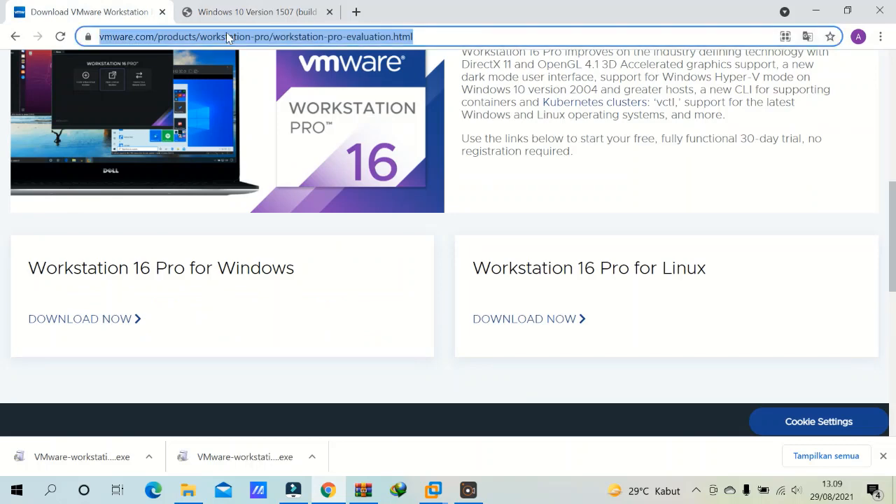
pyautogui.write('vm ware')
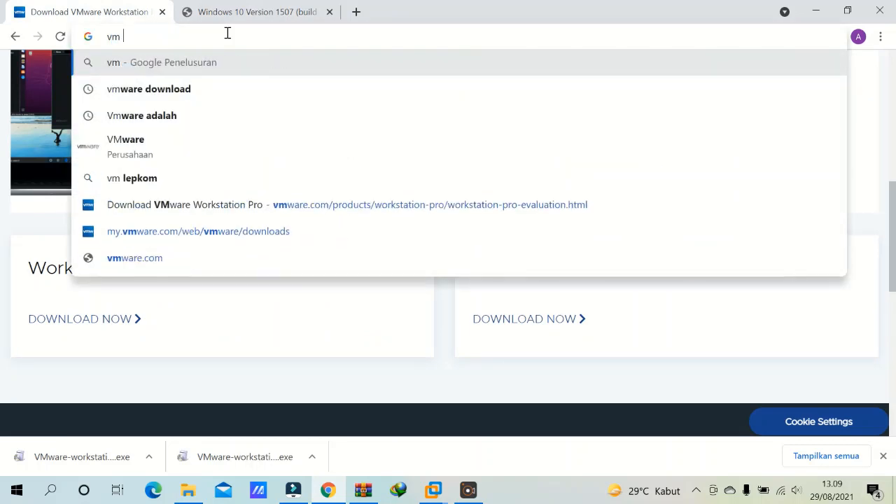
pyautogui.press('Down')
pyautogui.press('Down')
pyautogui.press('Down')
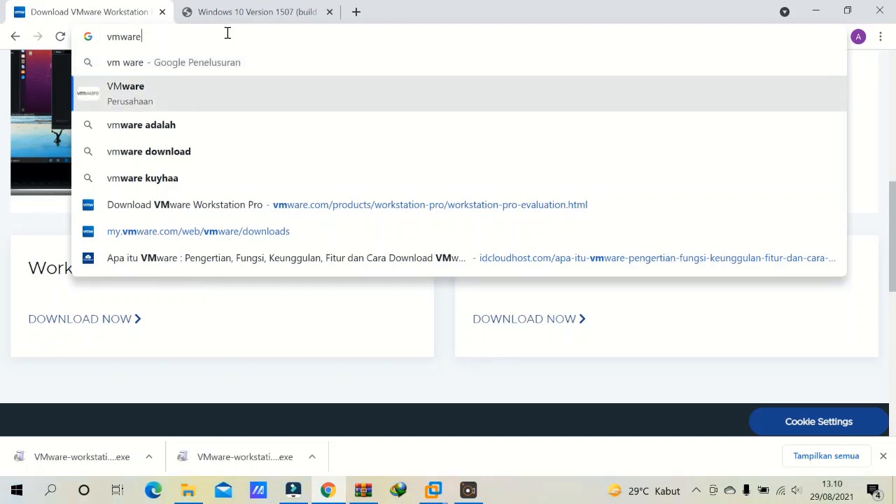
pyautogui.press('Return')
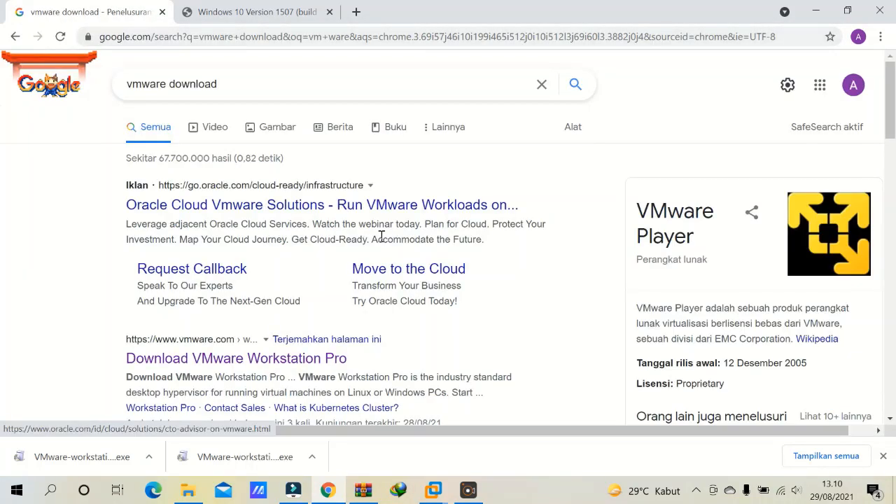
# Step: Open the Download VMware Workstation Pro result and download Workstation 16 Pro for Windows
pyautogui.click(147, 361)
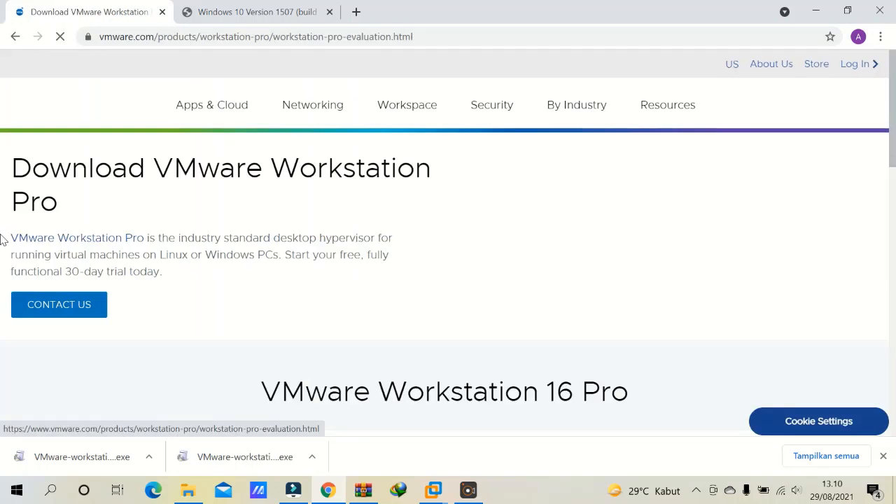
pyautogui.scroll(-7, 2, 238)
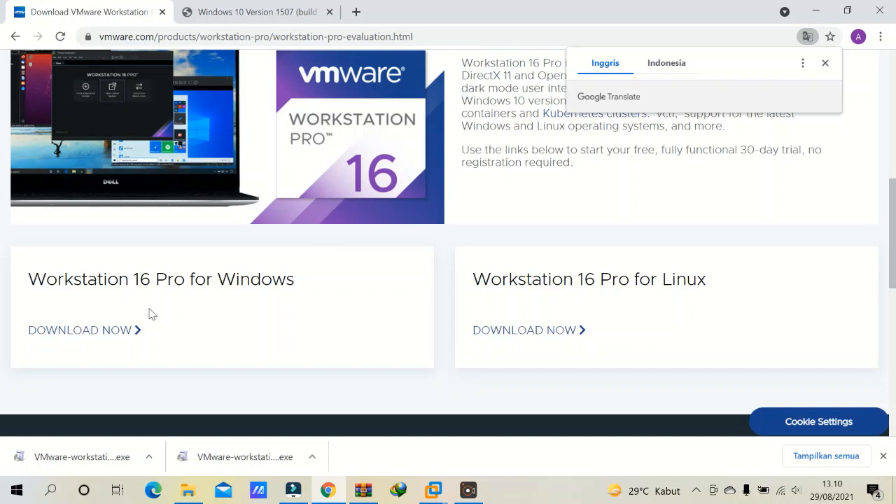
pyautogui.click(118, 336)
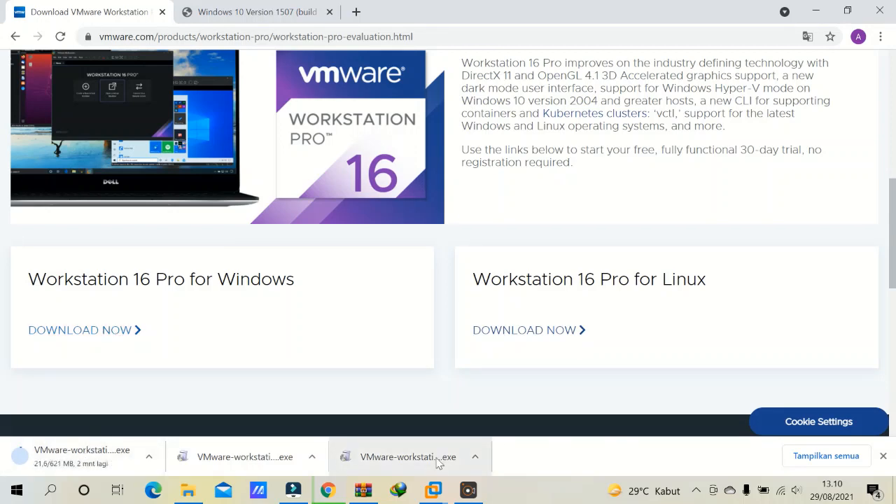
pyautogui.click(469, 490)
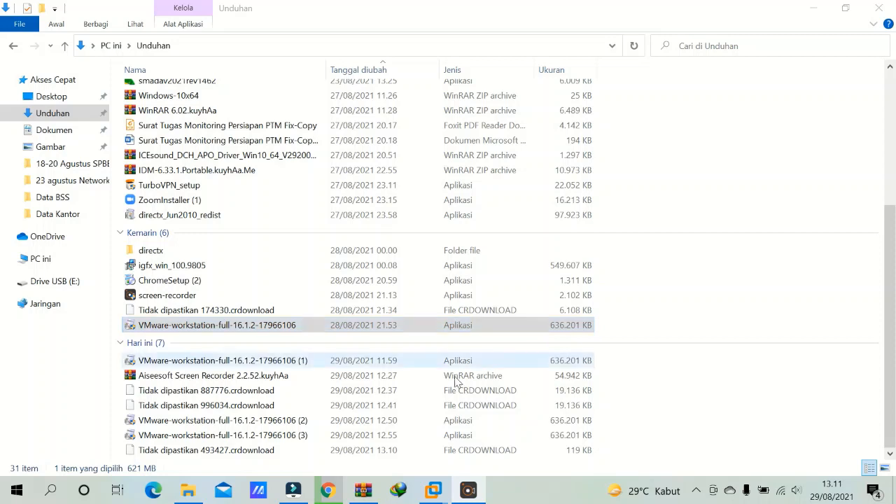
# Step: Switch to VMware Workstation, start a new virtual machine with the Typical configuration and browse for its installer ISO
pyautogui.click(432, 490)
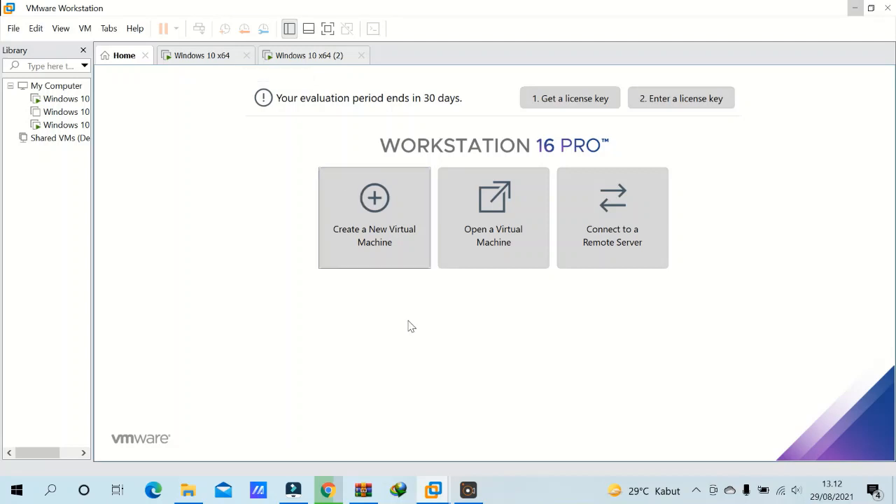
pyautogui.click(372, 232)
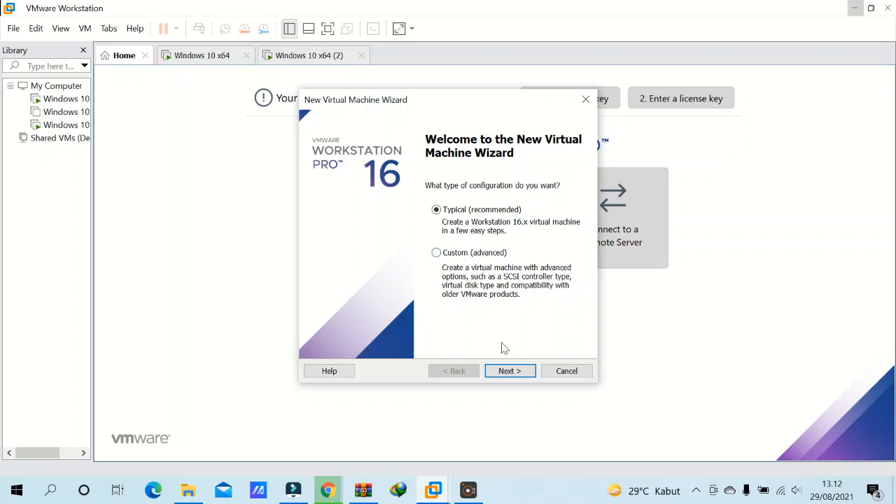
pyautogui.click(525, 371)
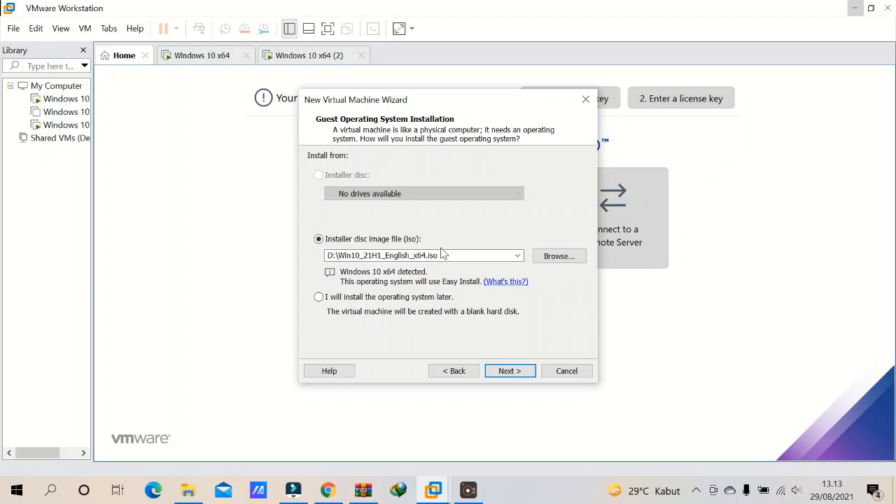
pyautogui.click(560, 258)
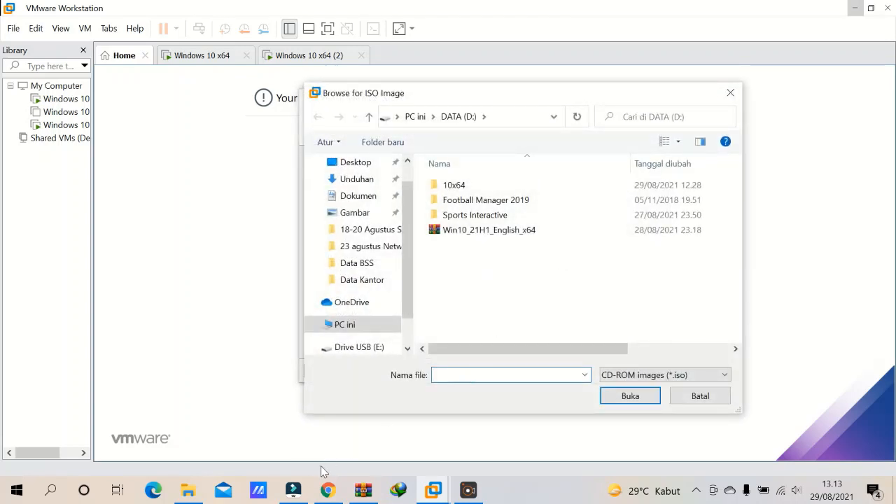
# Step: Switch to Chrome and examine the softlay.com Windows 10 Version 1507 page, its address and its ISO download links
pyautogui.click(331, 492)
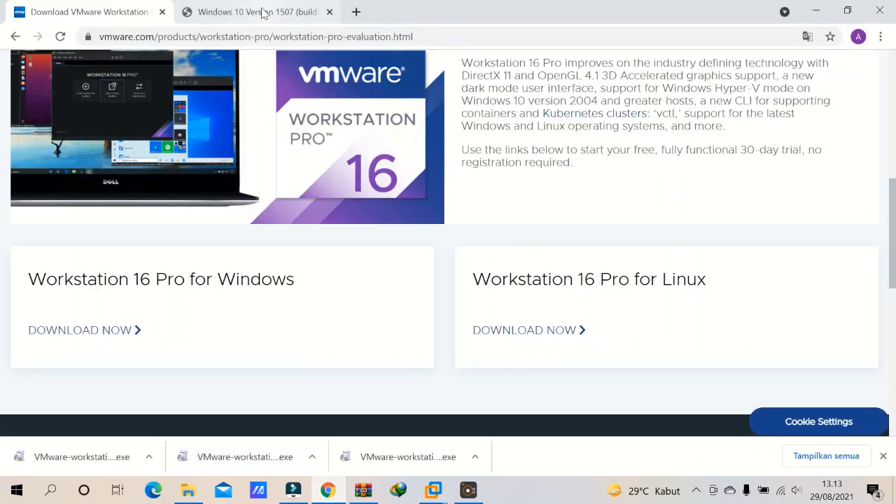
pyautogui.click(263, 13)
pyautogui.click(135, 40)
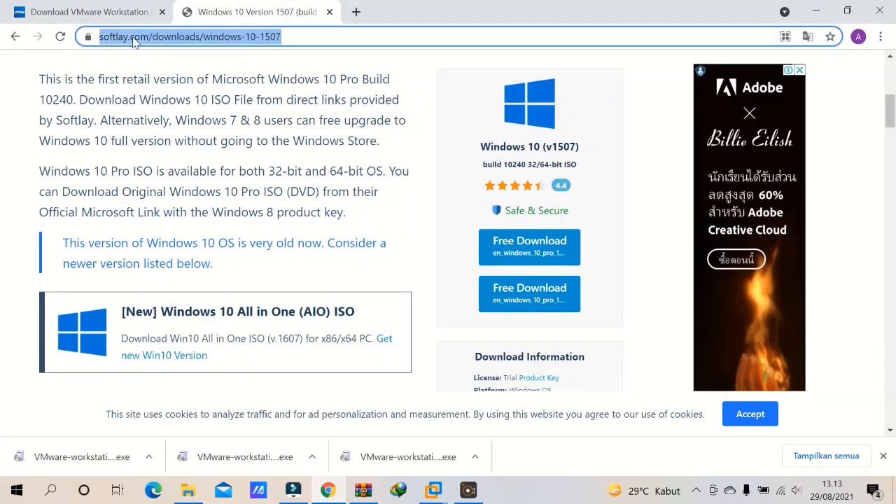
pyautogui.click(131, 39)
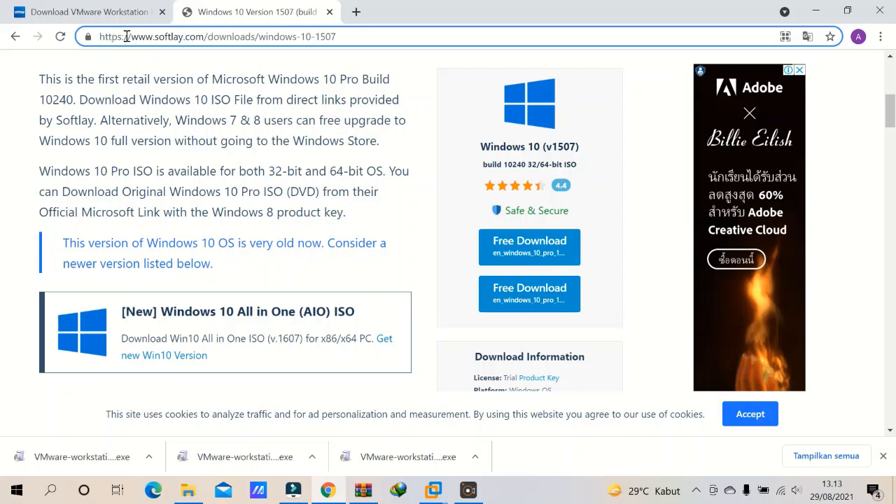
pyautogui.moveTo(131, 36); pyautogui.dragTo(231, 43)
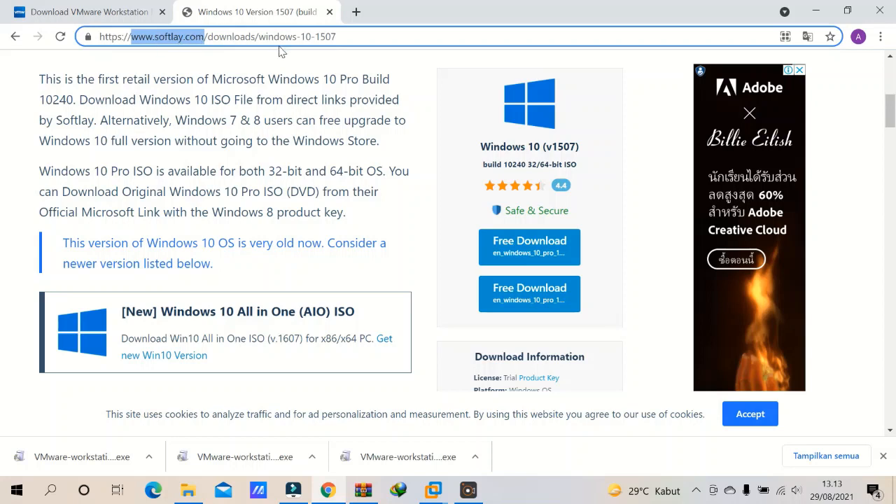
pyautogui.click(392, 171)
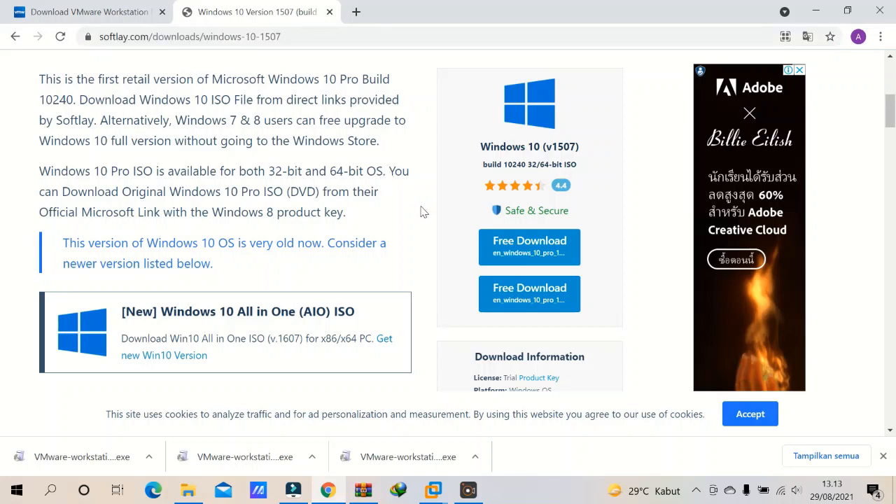
pyautogui.scroll(-2, 423, 211)
pyautogui.scroll(5, 422, 211)
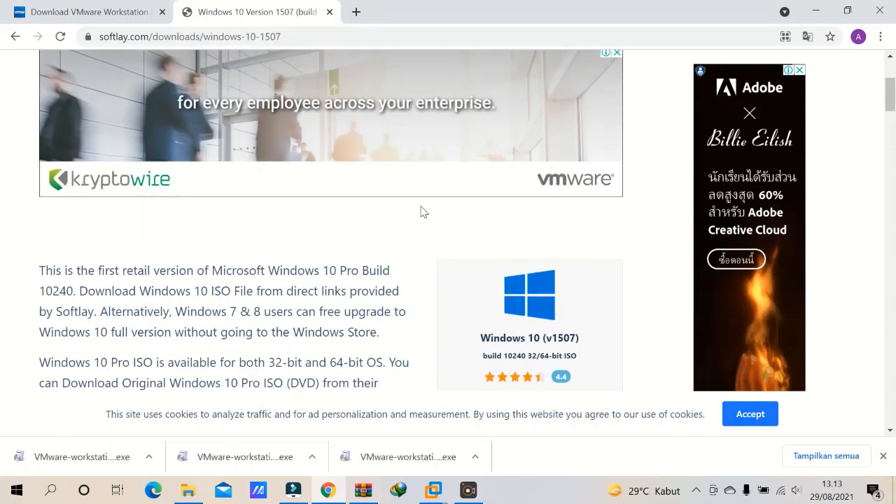
pyautogui.scroll(-3, 423, 211)
pyautogui.scroll(-1, 423, 211)
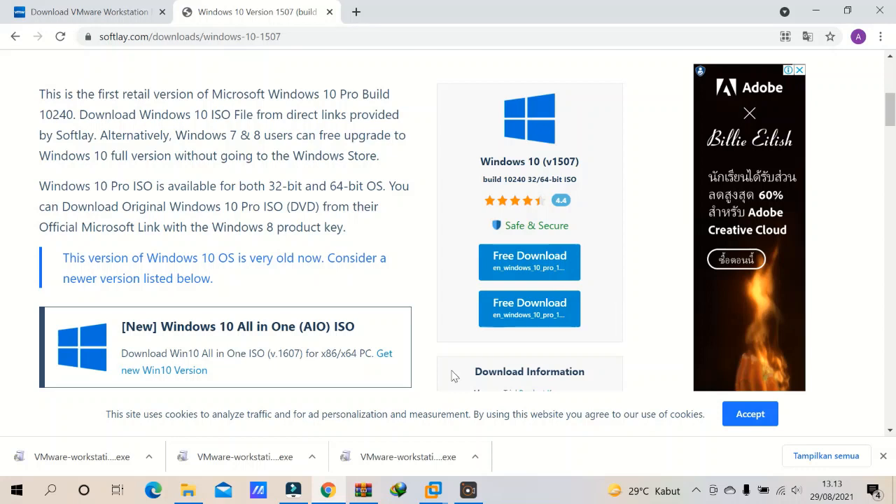
pyautogui.click(418, 484)
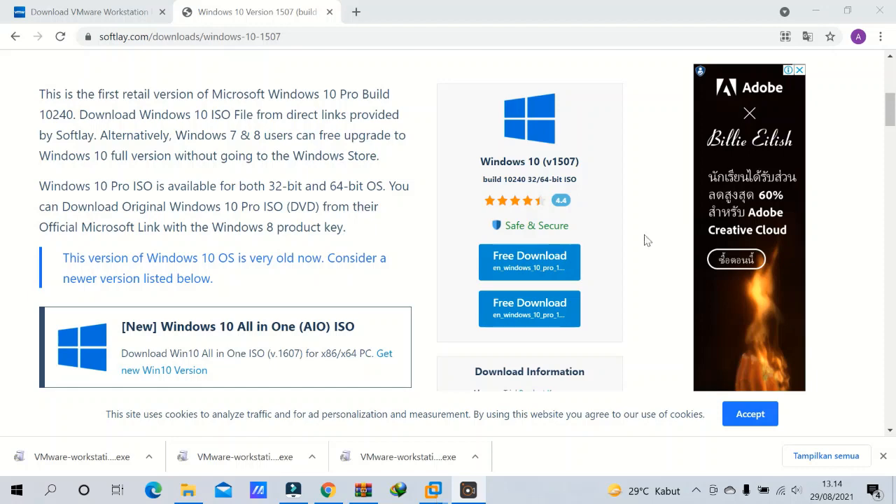
# Step: Return to VMware Workstation and use Win10_21H1_English_x64 from DATA (D:) as the installer disc image
pyautogui.click(815, 14)
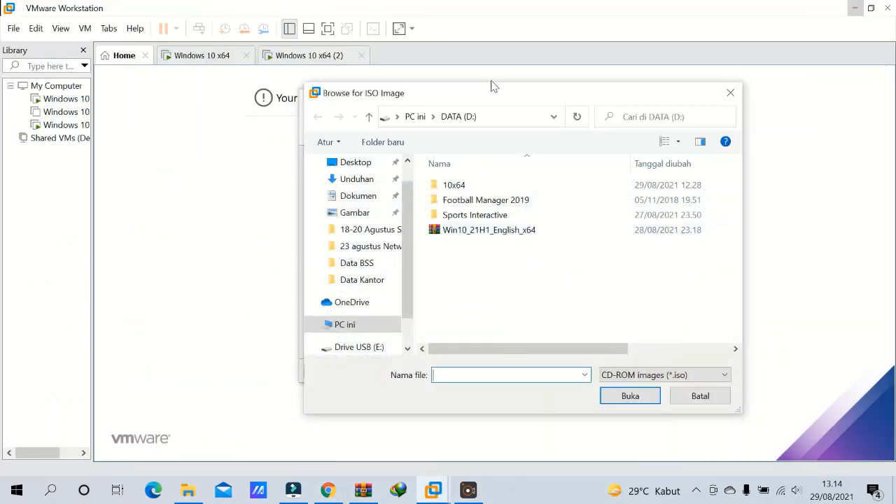
pyautogui.moveTo(489, 101); pyautogui.dragTo(249, 87)
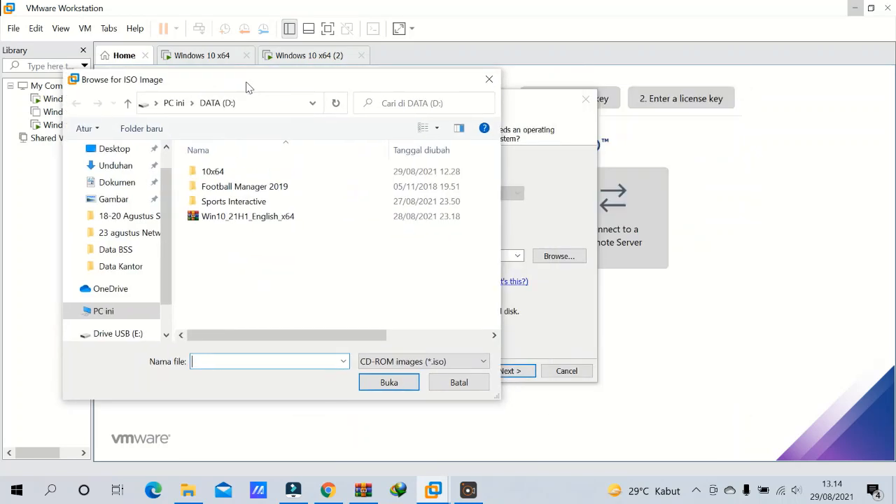
pyautogui.click(251, 221)
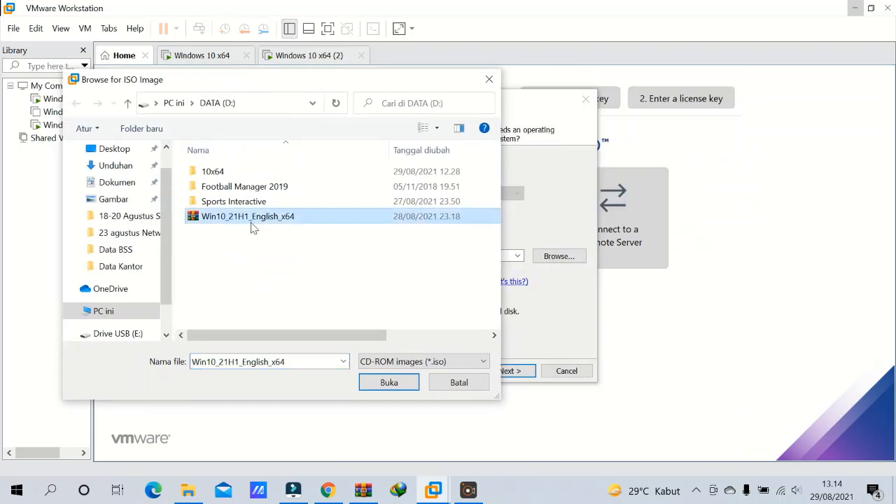
pyautogui.click(404, 385)
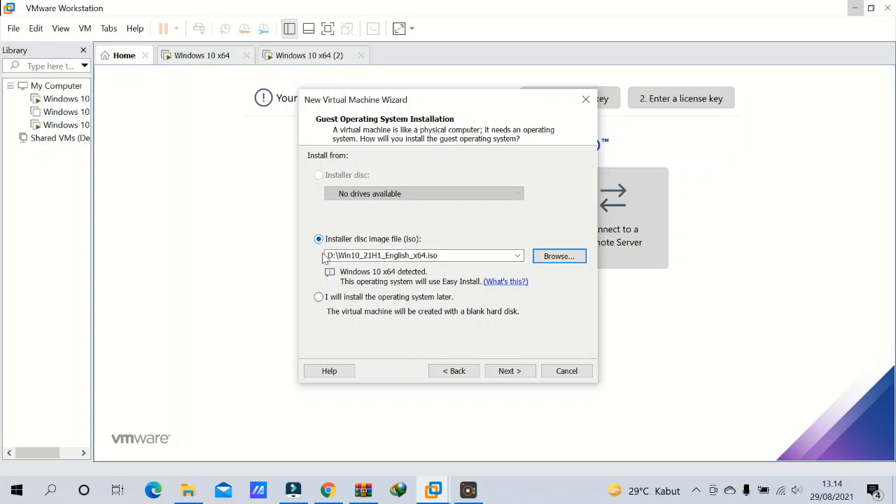
pyautogui.click(509, 373)
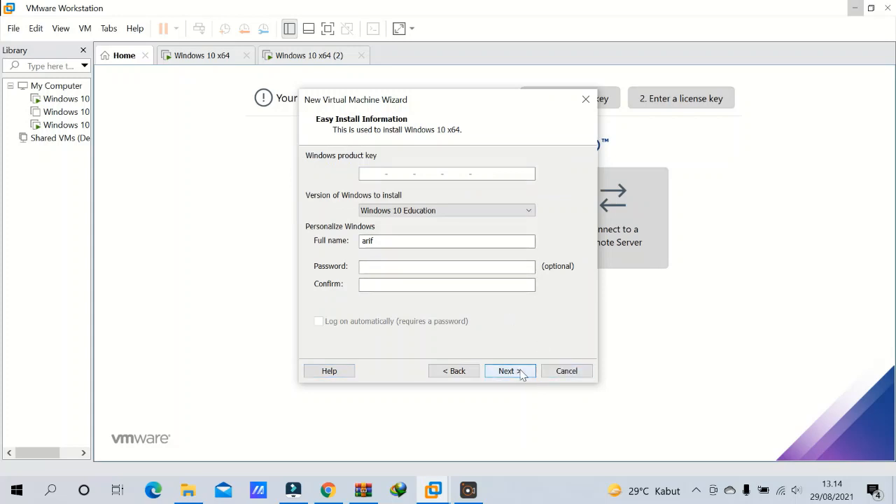
# Step: Accept the Easy Install information as it stands and name the virtual machine "Windows 10 x64bit"
pyautogui.click(509, 371)
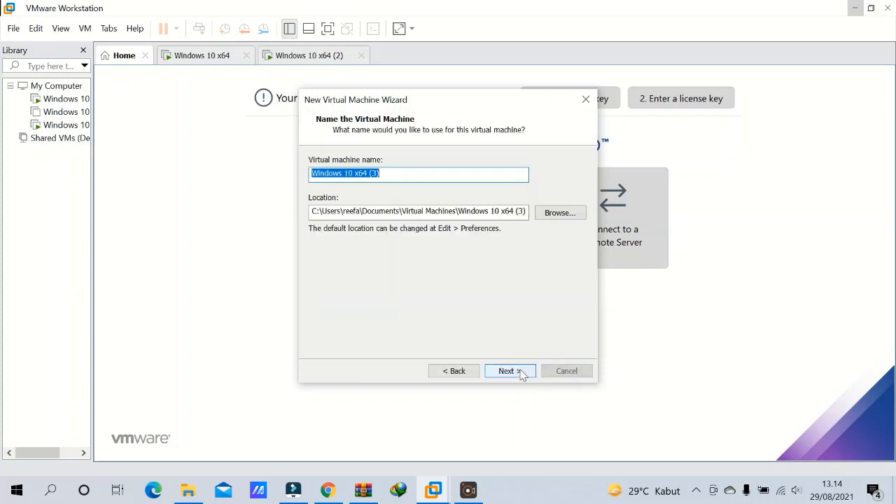
pyautogui.click(411, 173)
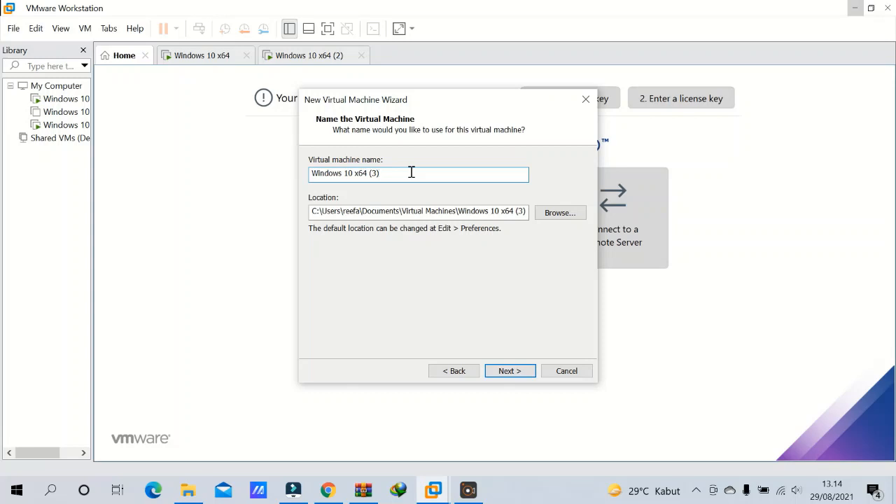
pyautogui.press('BackSpace')
pyautogui.press('BackSpace')
pyautogui.press('BackSpace')
pyautogui.press('BackSpace')
pyautogui.write('bit')
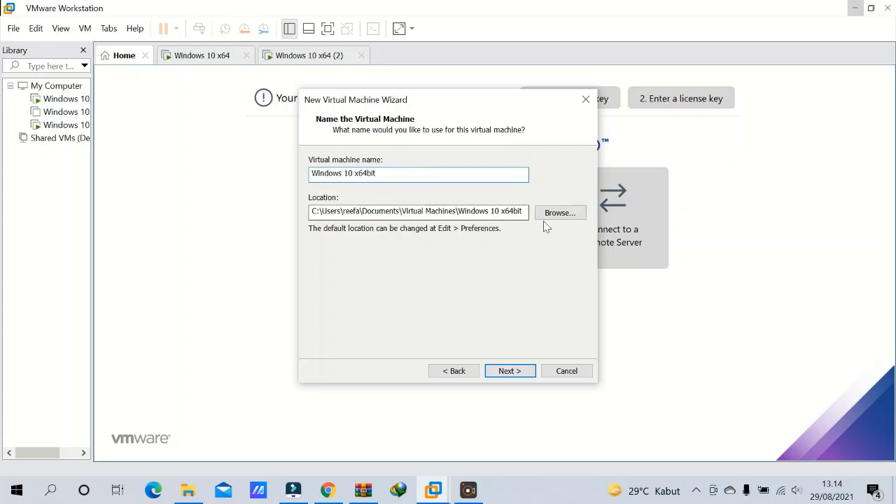
# Step: Accept the virtual machine's name and location, keep the 60 GB disk size and store the virtual disk as a single file
pyautogui.click(510, 371)
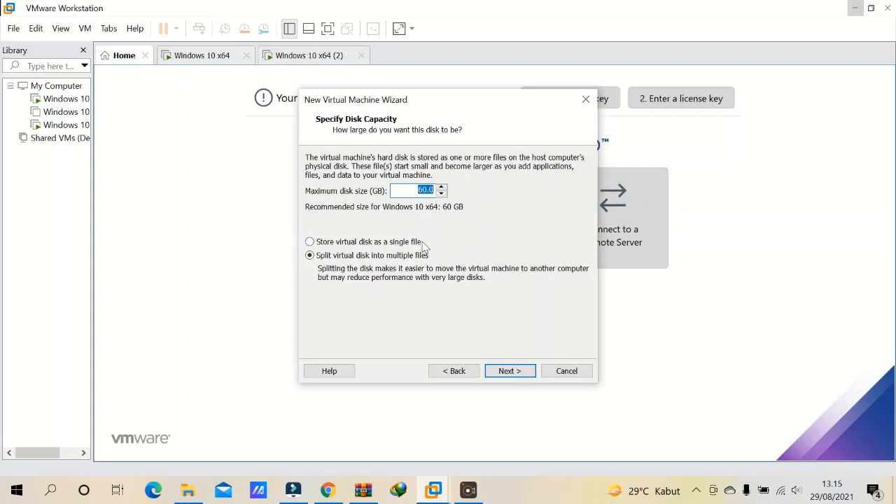
pyautogui.click(398, 242)
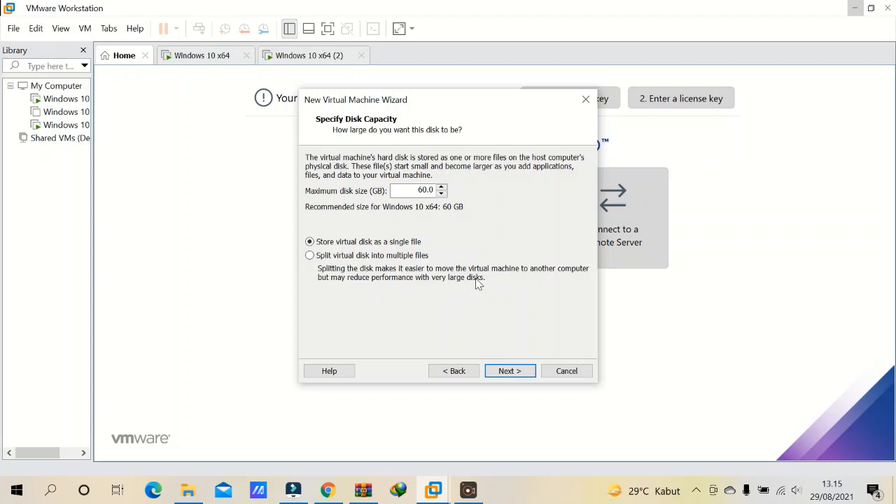
pyautogui.click(522, 373)
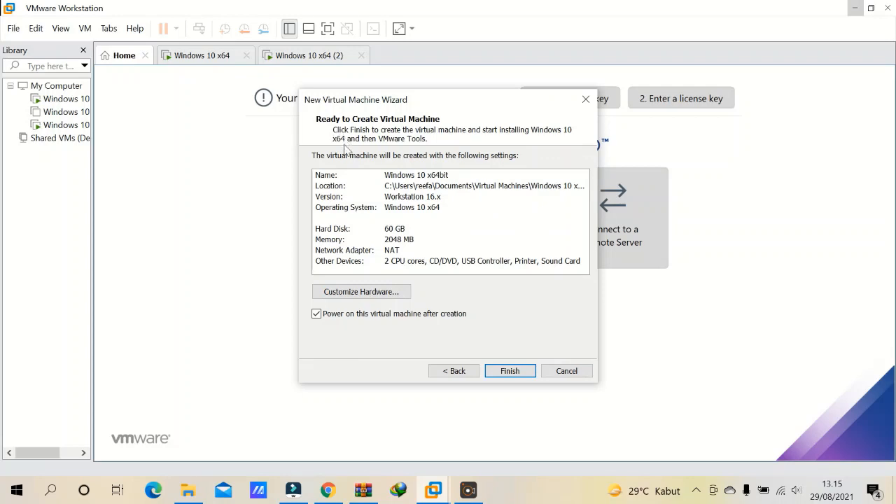
# Step: Customize the virtual machine's hardware with 4392 MB of memory and 2 processors
pyautogui.click(374, 295)
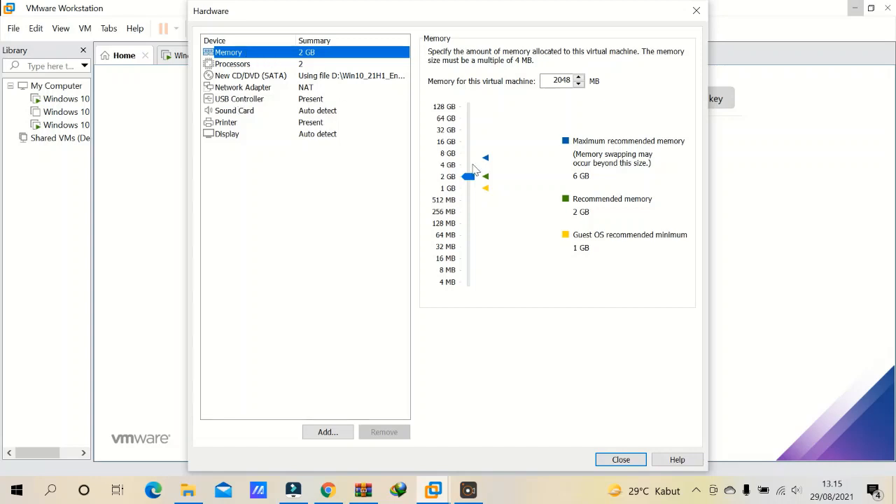
pyautogui.moveTo(473, 174); pyautogui.dragTo(473, 168)
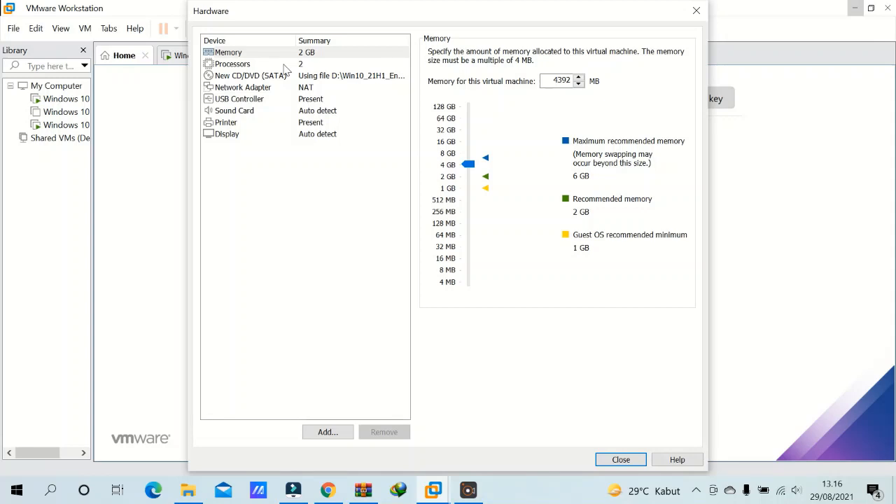
pyautogui.click(282, 64)
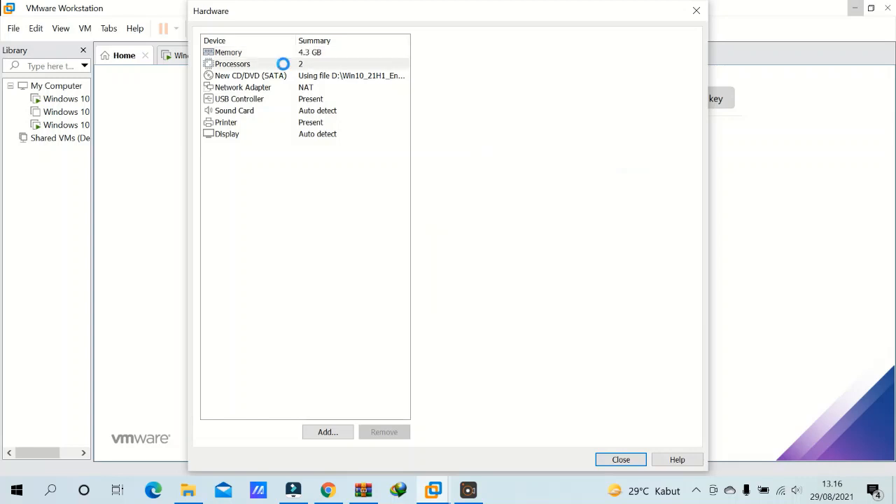
pyautogui.click(587, 54)
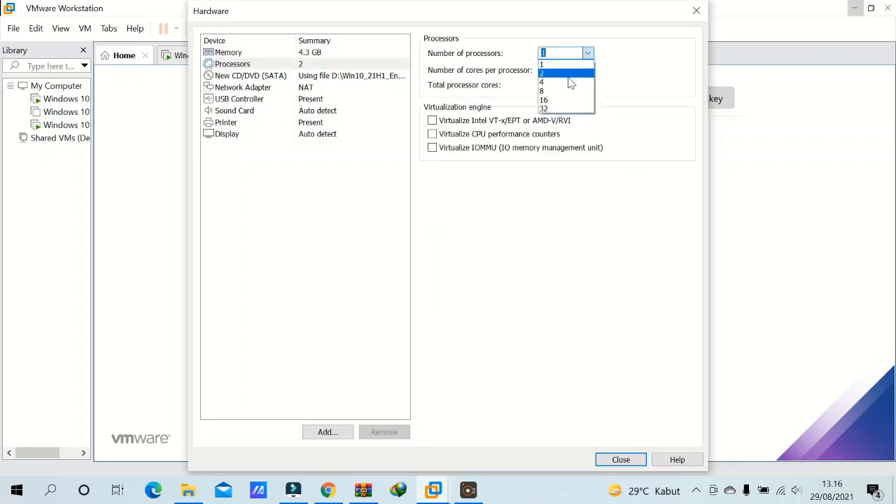
pyautogui.click(564, 74)
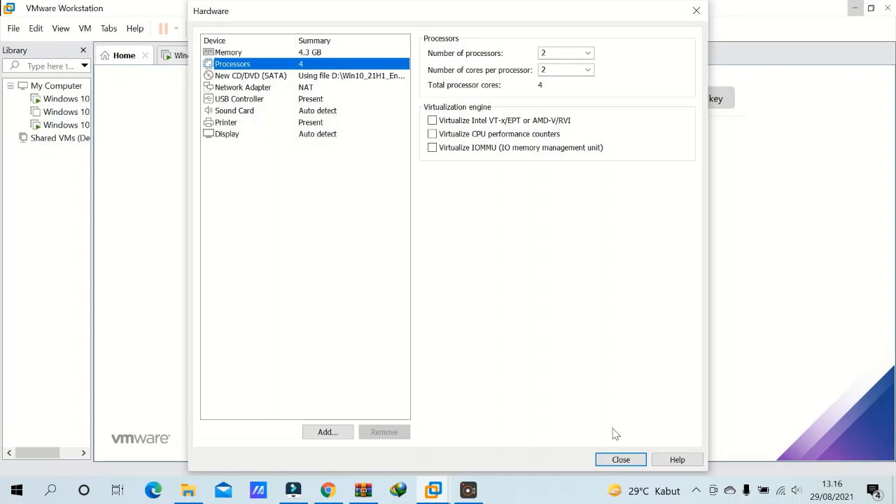
pyautogui.click(620, 459)
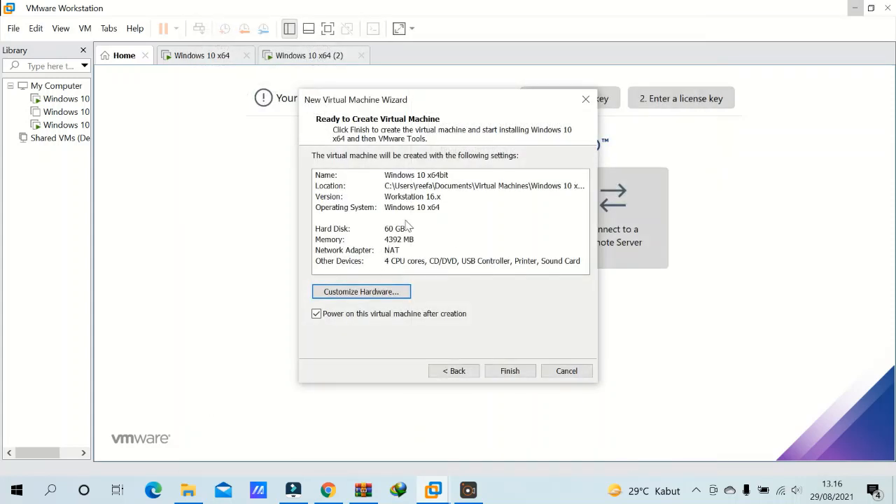
# Step: Create the virtual machine, try to power it on after creation, and dismiss the message dialog
pyautogui.click(512, 373)
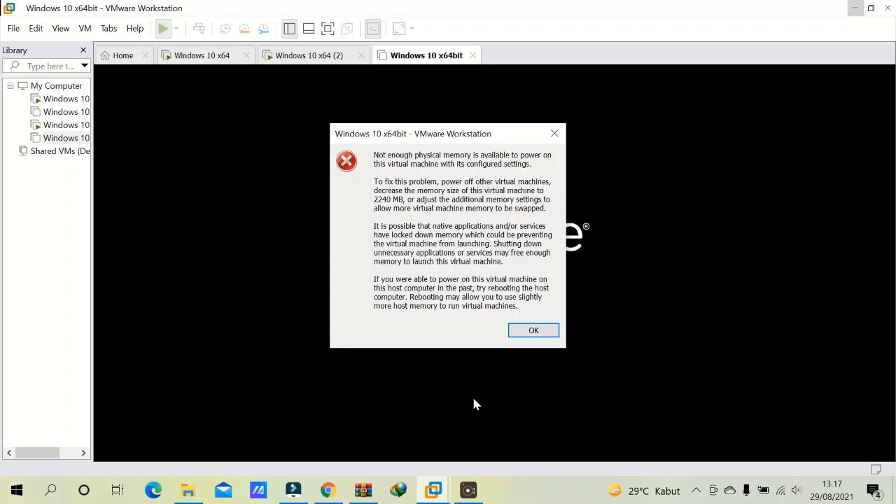
pyautogui.click(555, 132)
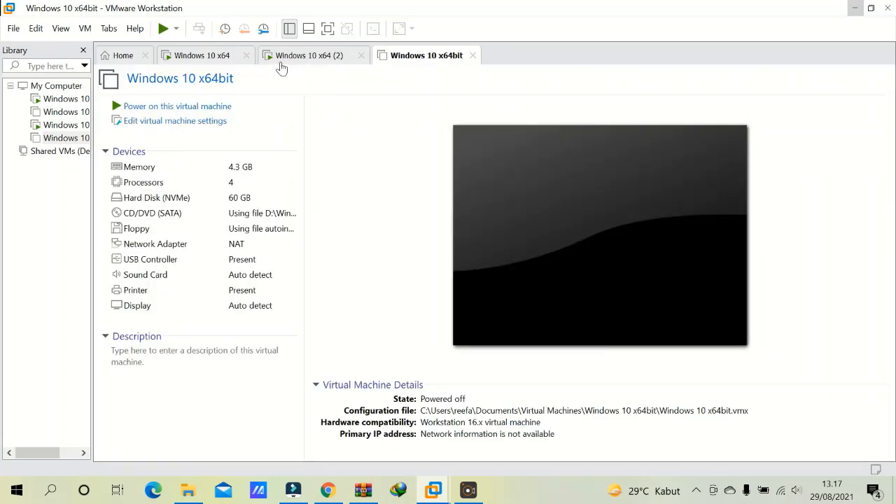
# Step: Switch to the running Windows 10 x64 virtual machine and examine its Start menu and search panel
pyautogui.click(221, 60)
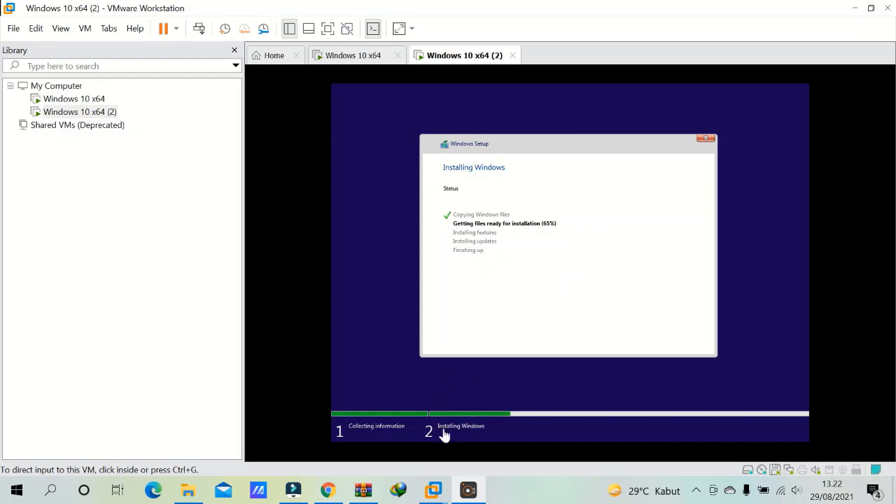
pyautogui.click(421, 481)
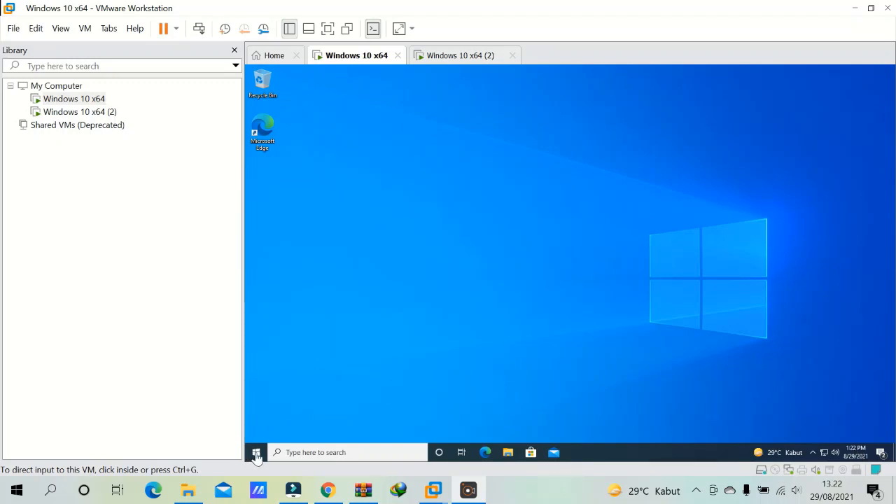
pyautogui.click(458, 283)
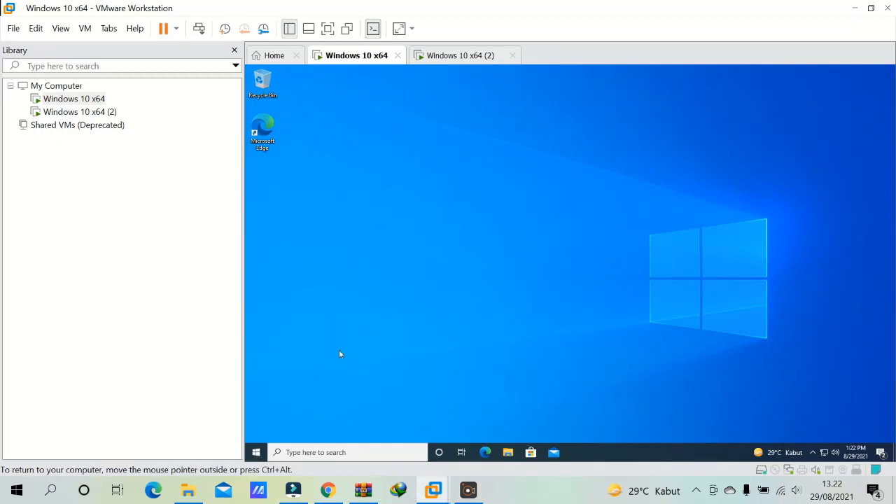
pyautogui.click(256, 453)
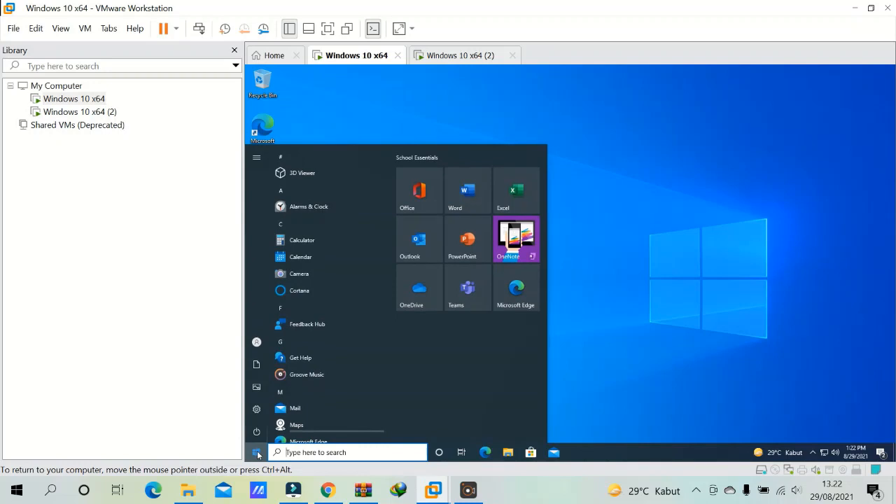
pyautogui.click(256, 453)
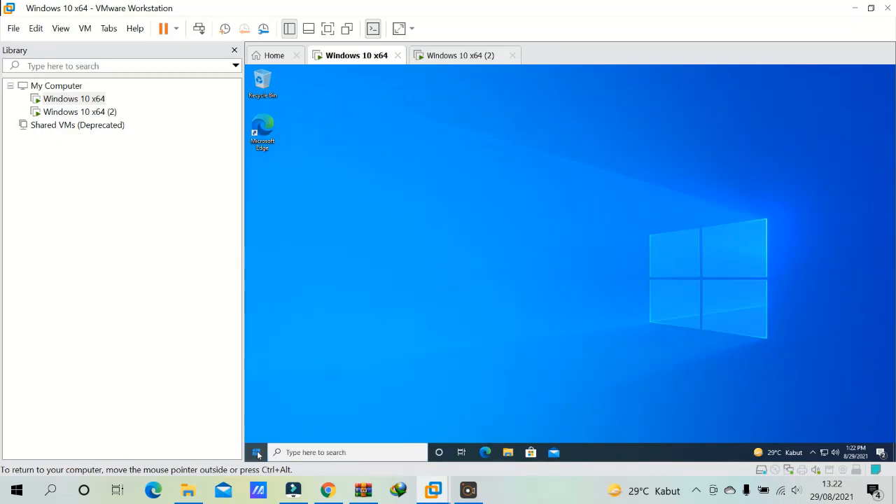
pyautogui.click(335, 453)
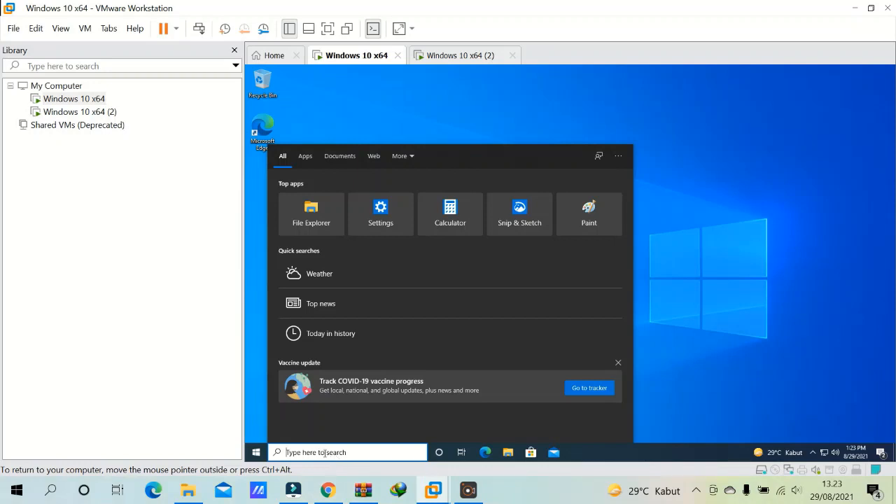
pyautogui.click(718, 327)
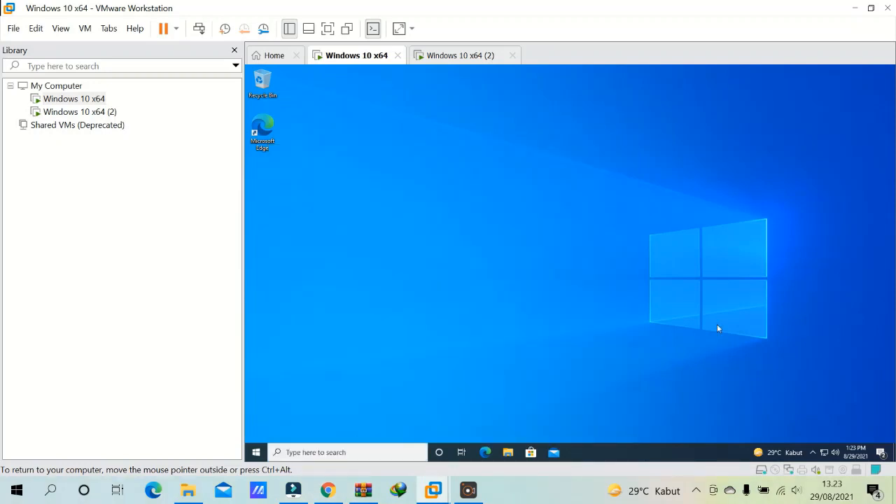
# Step: Examine the guest's notifications with all quick actions expanded, and look at its File Explorer window before closing it
pyautogui.click(881, 454)
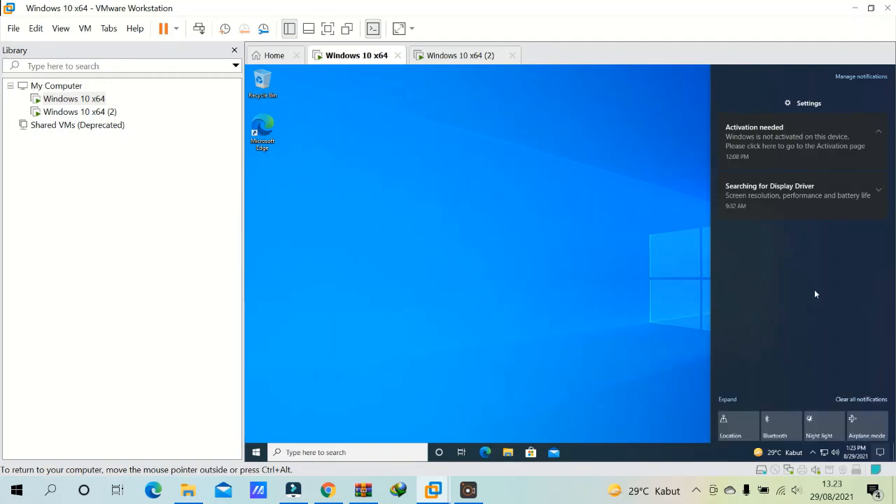
pyautogui.click(729, 400)
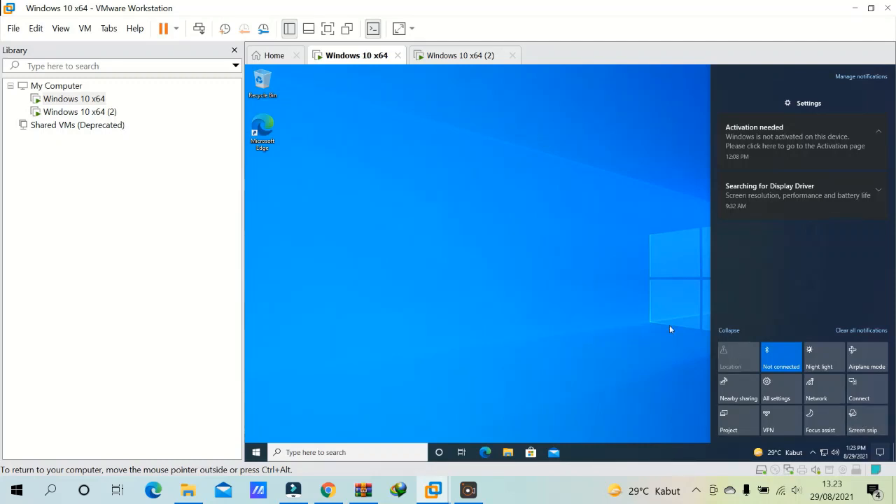
pyautogui.click(579, 238)
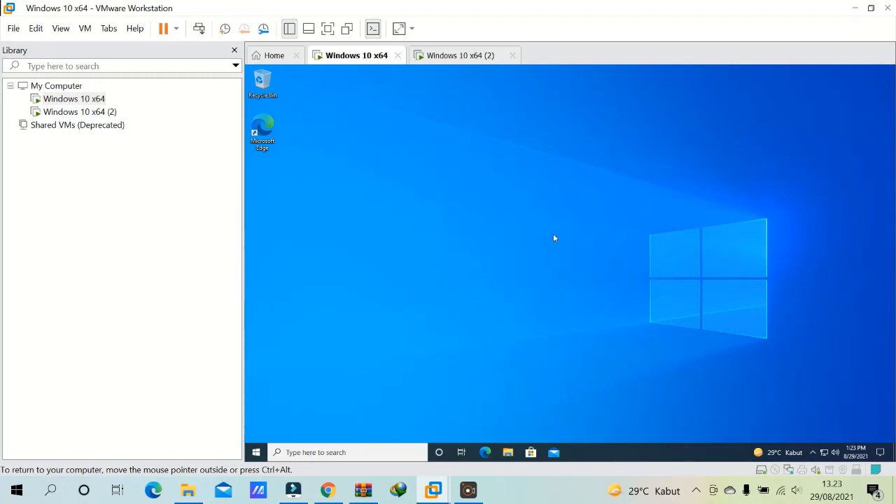
pyautogui.click(509, 453)
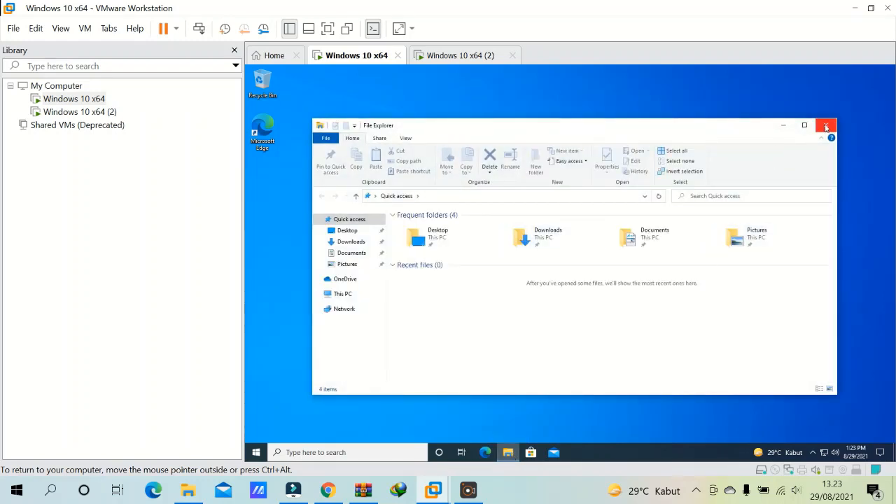
pyautogui.click(826, 127)
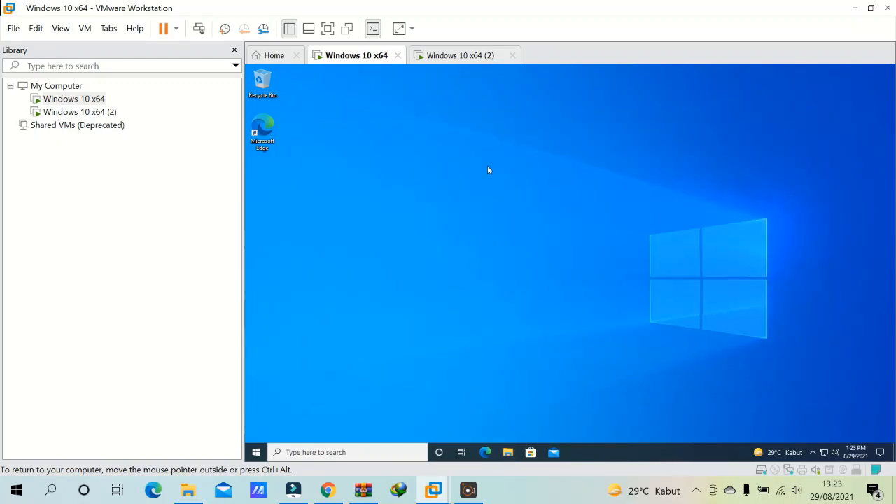